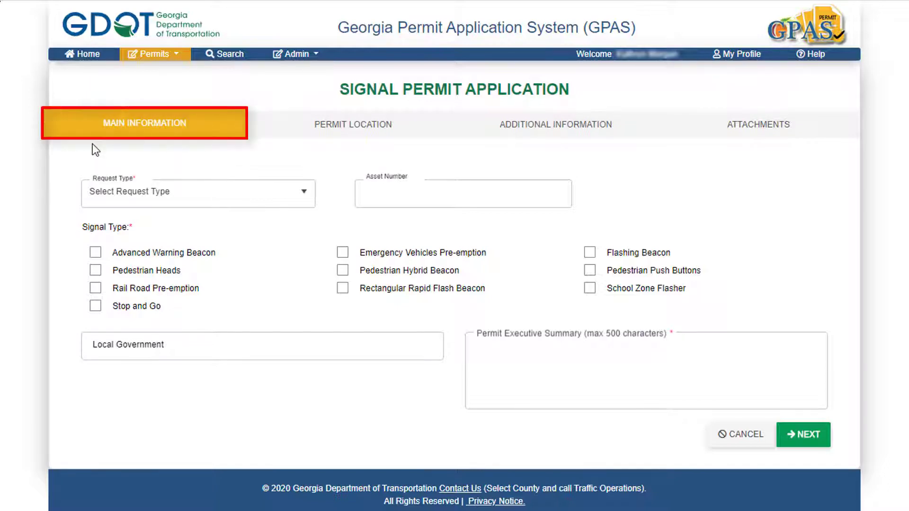
Set the request type to New and select the signal types Stop and Go and School Zone Flasher.
{"action": "left_click", "coordinate": [305, 194]}
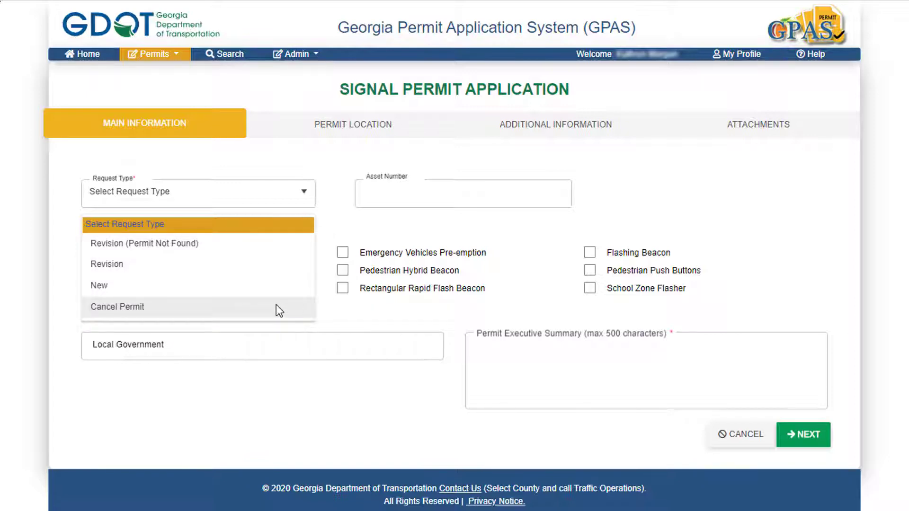
{"action": "left_click", "coordinate": [266, 286]}
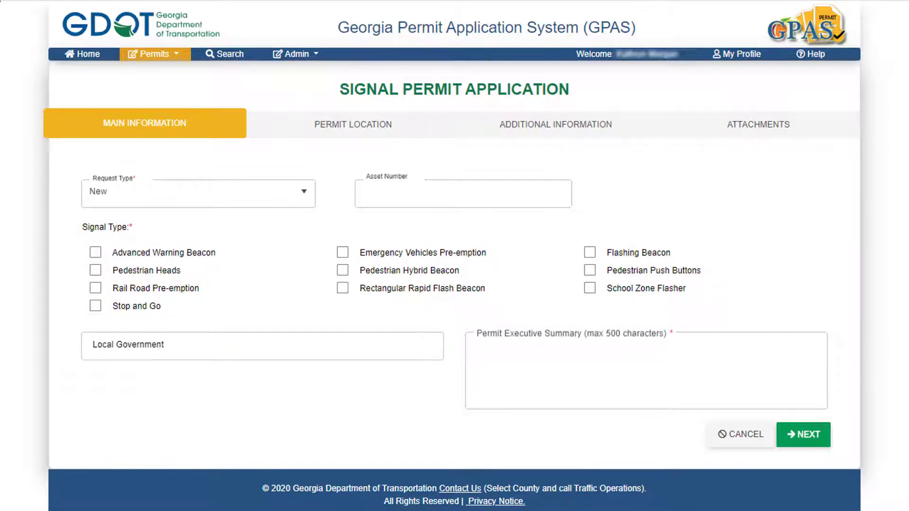
{"action": "left_click", "coordinate": [97, 307]}
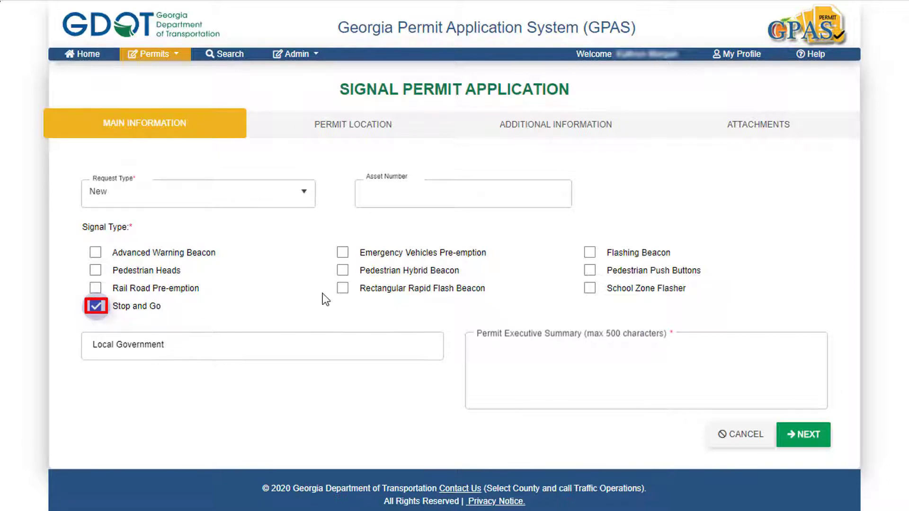
{"action": "left_click", "coordinate": [590, 290]}
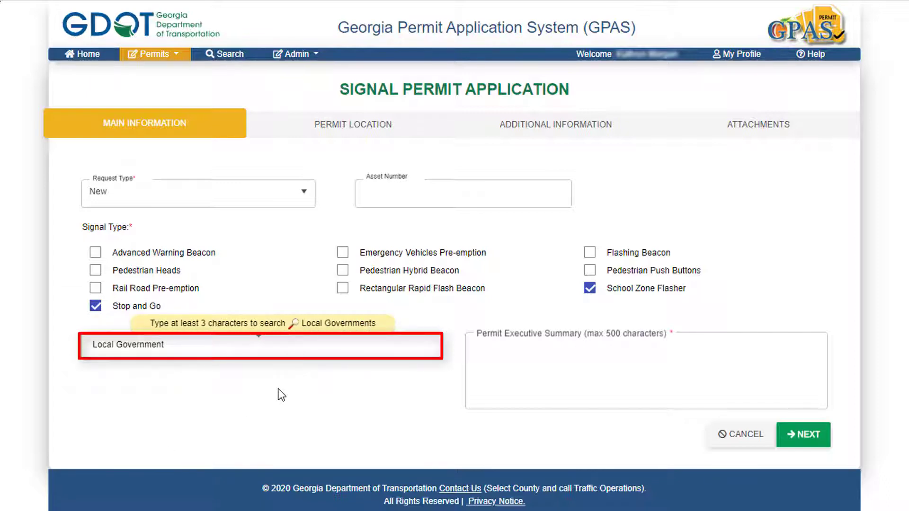
Choose FORSYTH COUNTY as local government, enter "Test request." as the permit executive summary, and proceed to the permit location.
{"action": "left_click", "coordinate": [339, 351]}
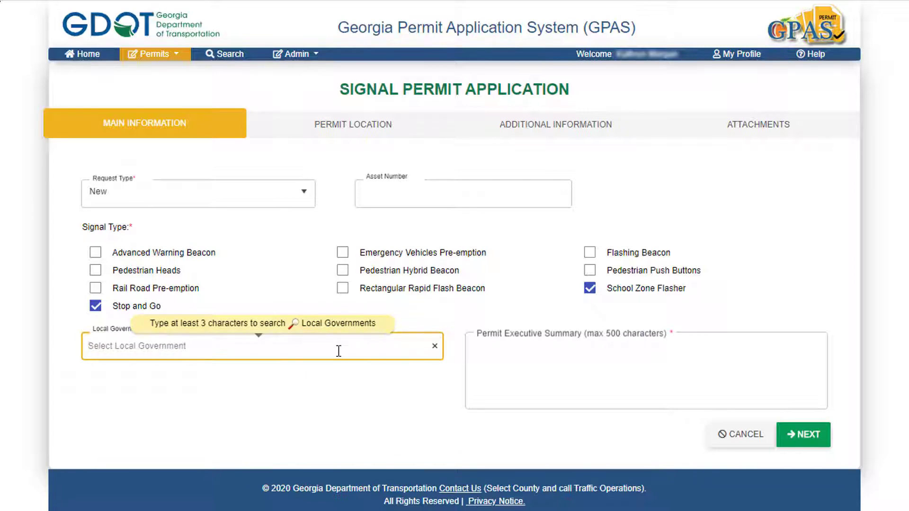
{"action": "type", "text": "For"}
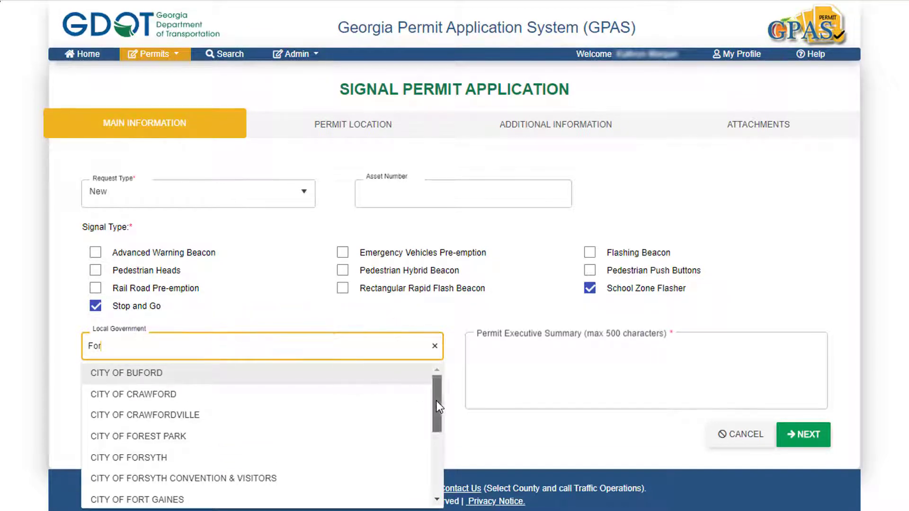
{"action": "left_click_drag", "start_coordinate": [436, 401], "coordinate": [437, 476]}
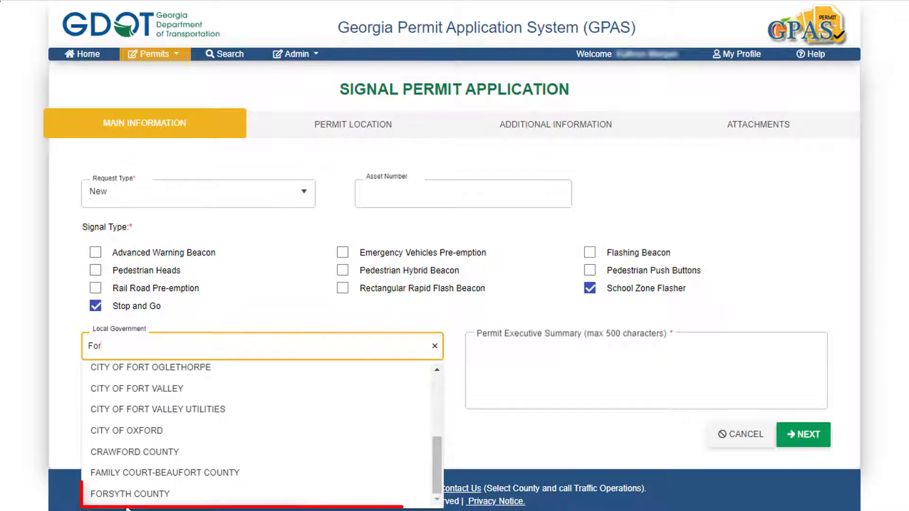
{"action": "left_click", "coordinate": [136, 496]}
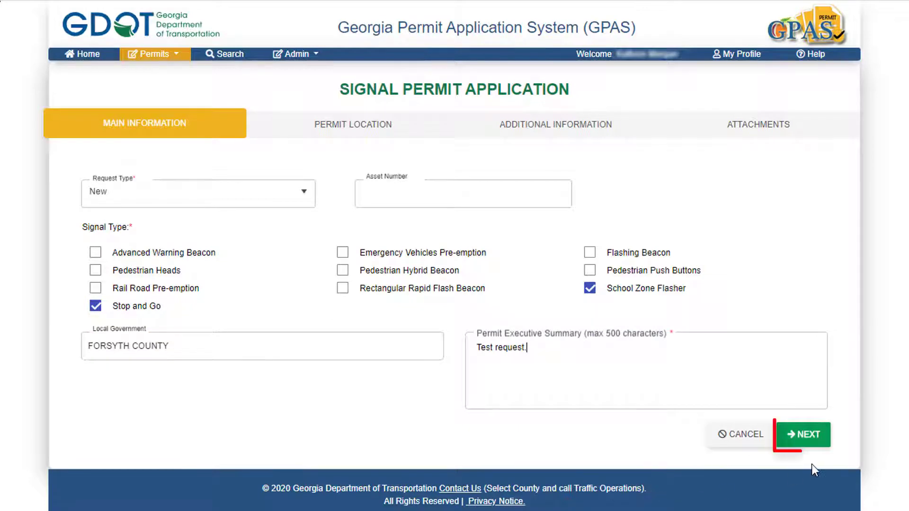
{"action": "left_click", "coordinate": [805, 435]}
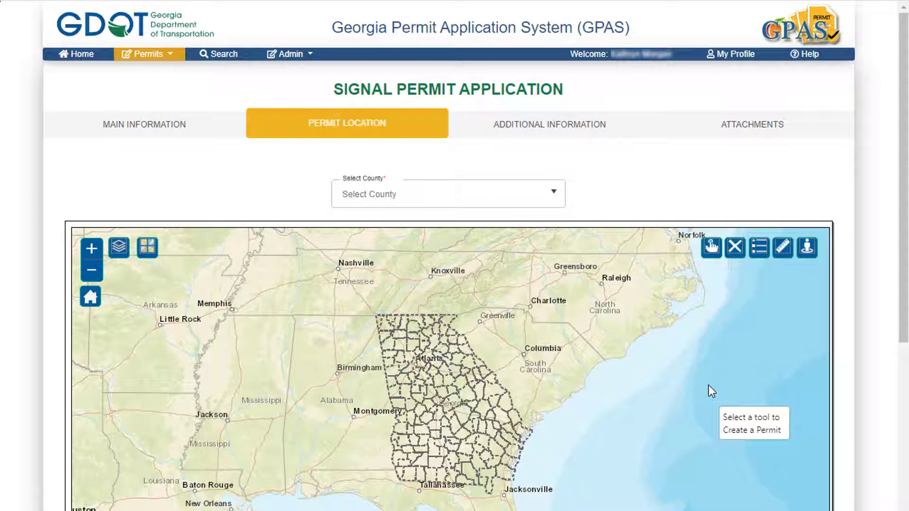
Select Forsyth as the permit's county and look through the basemaps available for the map.
{"action": "left_click", "coordinate": [553, 195]}
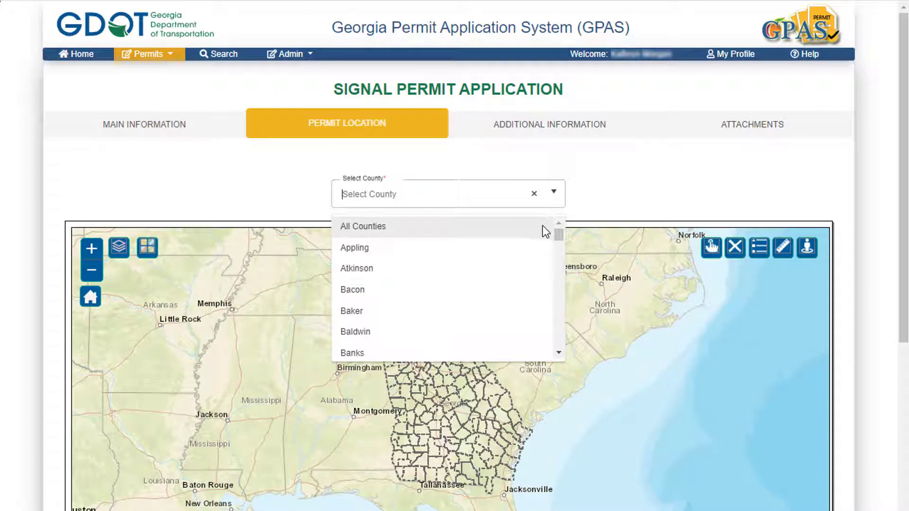
{"action": "type", "text": "For"}
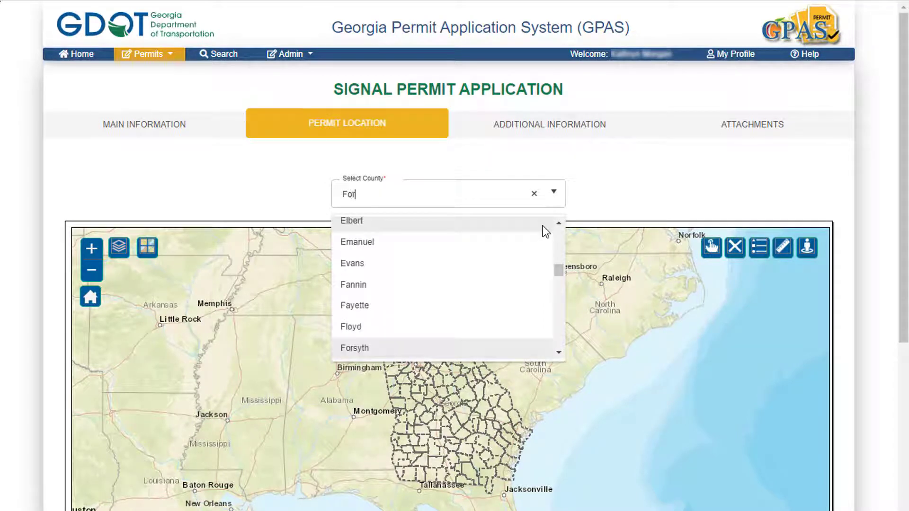
{"action": "left_click", "coordinate": [434, 348]}
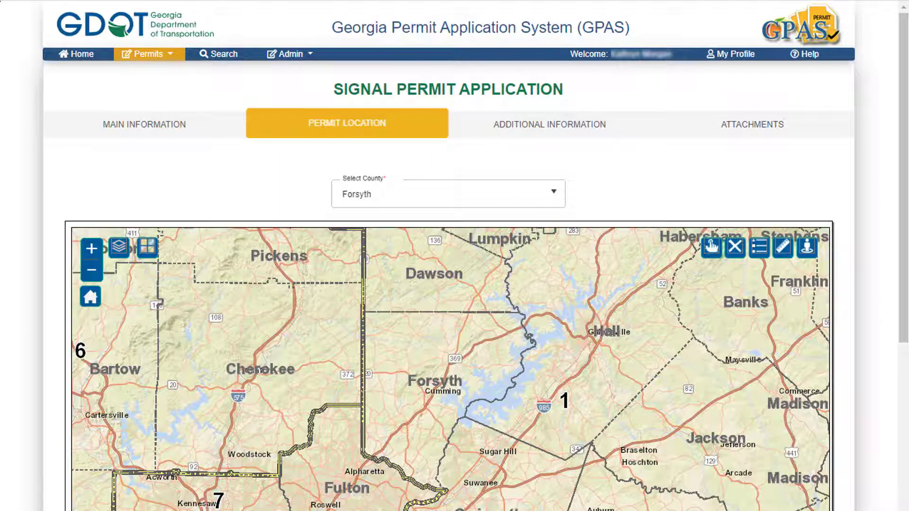
{"action": "left_click", "coordinate": [147, 247]}
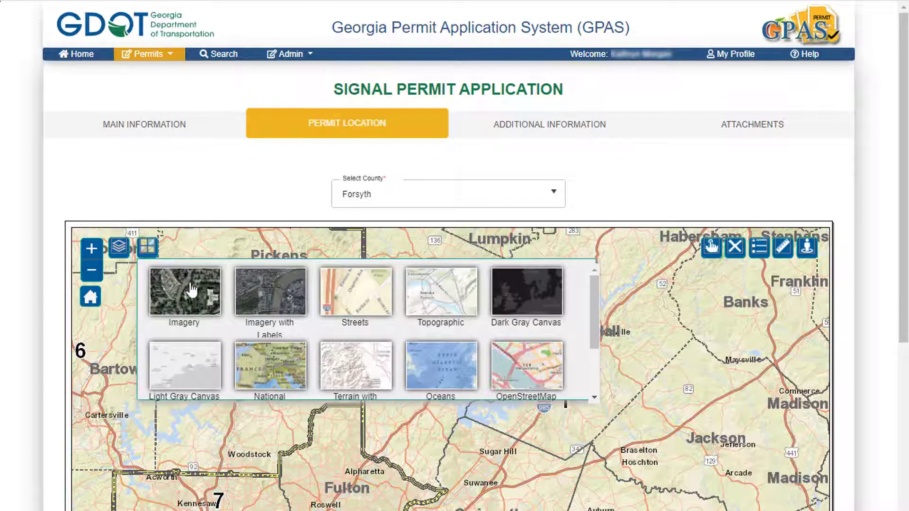
{"action": "left_click", "coordinate": [597, 302]}
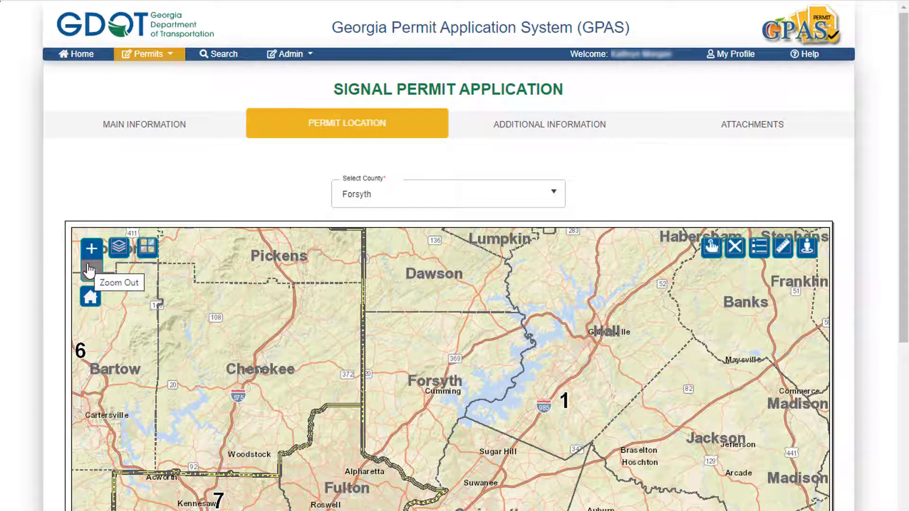
Place the permit point on the map at the intersection of Mary Alice Park Rd and Flowers Dr.
{"action": "left_click", "coordinate": [91, 248]}
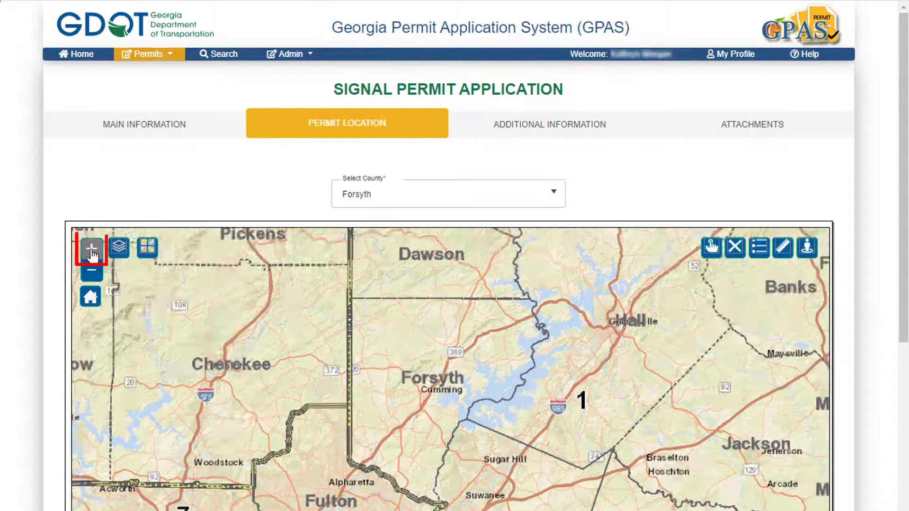
{"action": "left_click", "coordinate": [91, 248]}
{"action": "left_click", "coordinate": [92, 250]}
{"action": "left_click", "coordinate": [92, 250]}
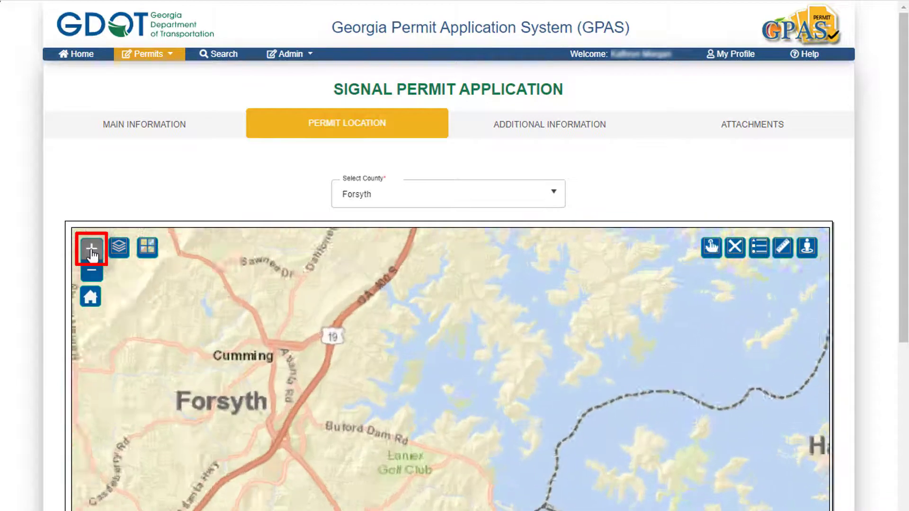
{"action": "left_click", "coordinate": [92, 250]}
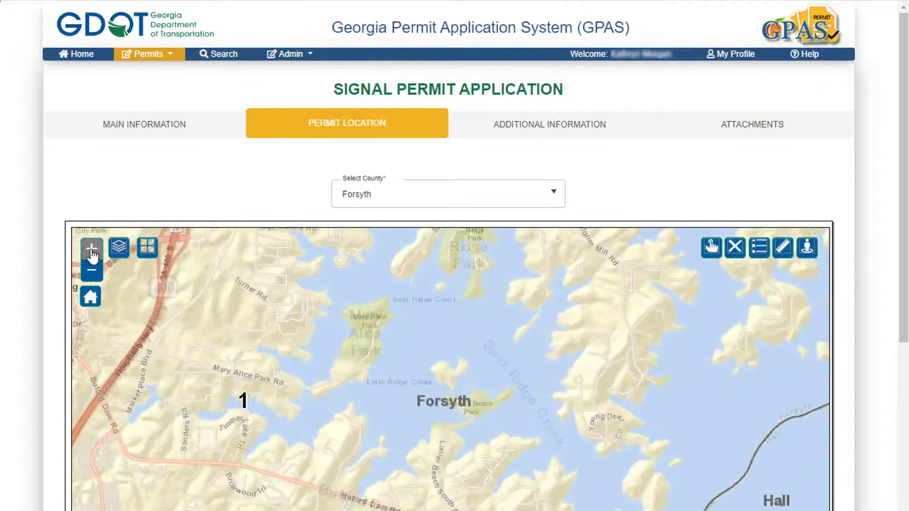
{"action": "left_click", "coordinate": [92, 250]}
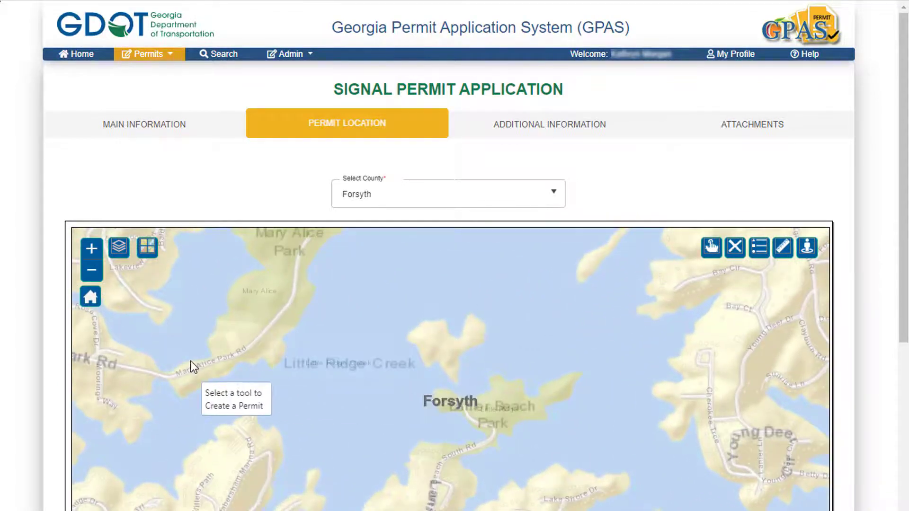
{"action": "left_click_drag", "start_coordinate": [191, 362], "coordinate": [582, 416]}
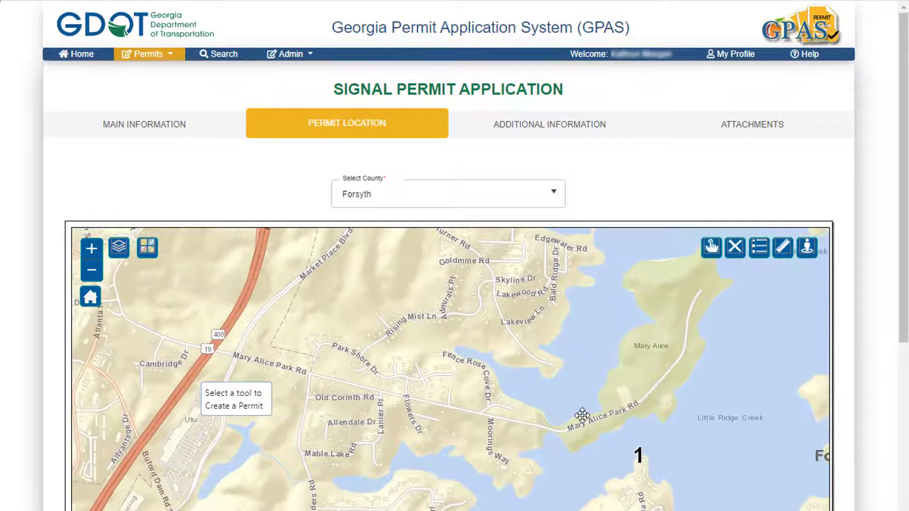
{"action": "scroll", "coordinate": [362, 398], "scroll_direction": "up", "scroll_amount": 2}
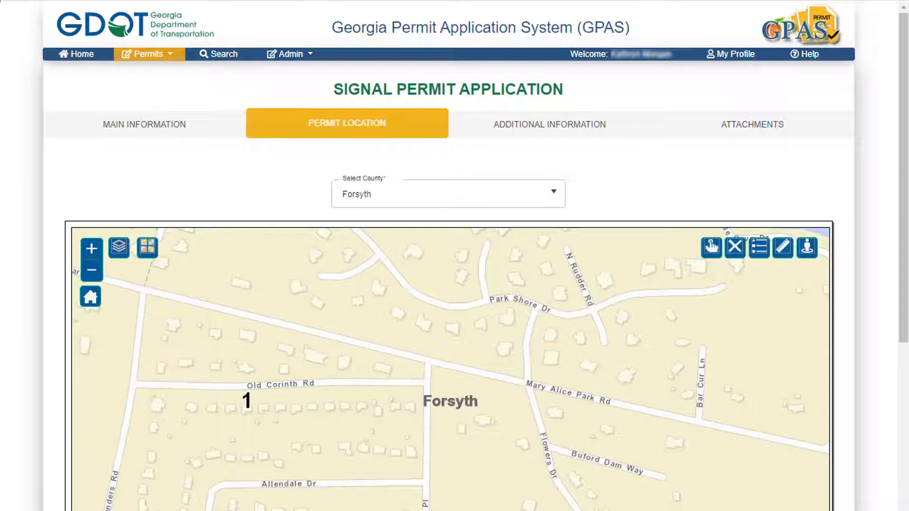
{"action": "left_click", "coordinate": [712, 247]}
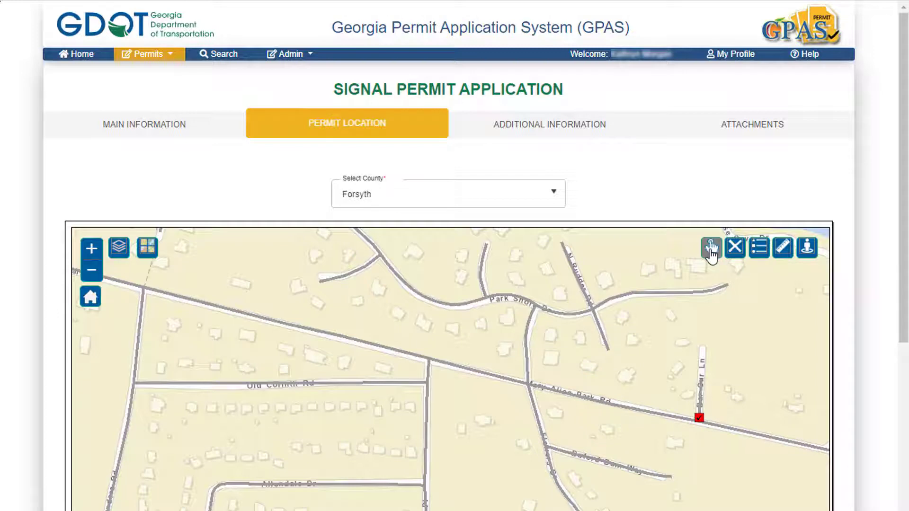
{"action": "left_click", "coordinate": [712, 253]}
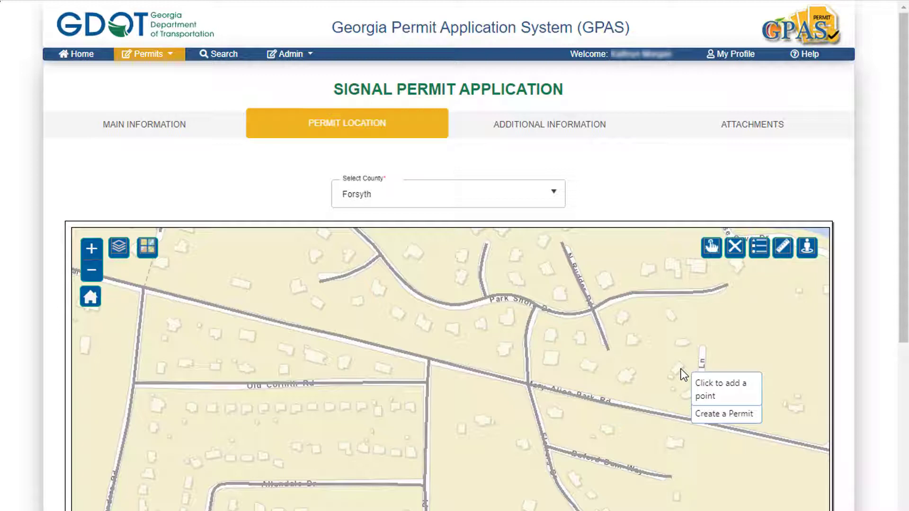
{"action": "left_click", "coordinate": [699, 418]}
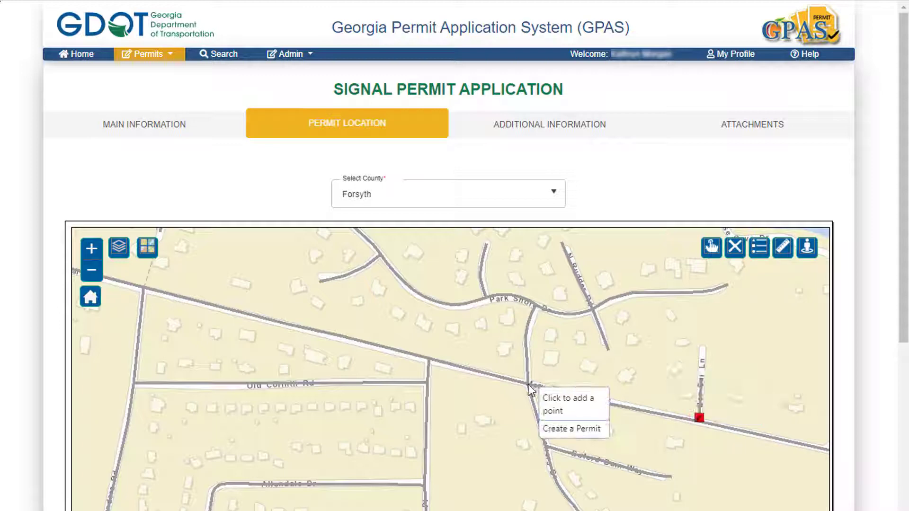
{"action": "left_click", "coordinate": [527, 386]}
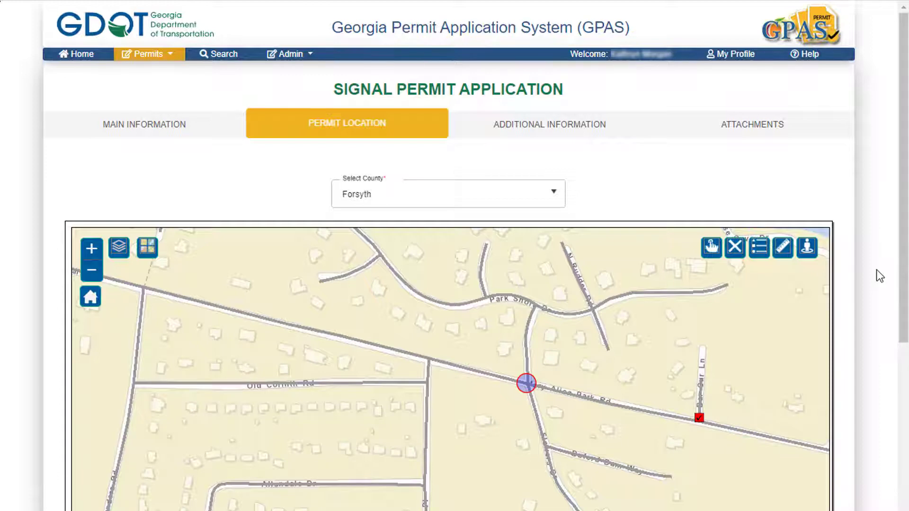
Review the location details filled in for the permit point and proceed to the additional information.
{"action": "scroll", "coordinate": [879, 276], "scroll_direction": "down", "scroll_amount": 8}
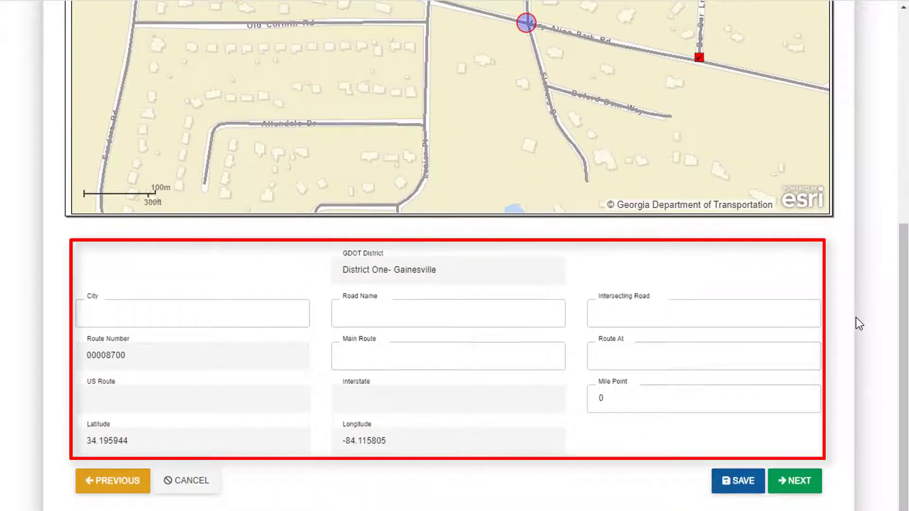
{"action": "scroll", "coordinate": [860, 324], "scroll_direction": "up", "scroll_amount": 2}
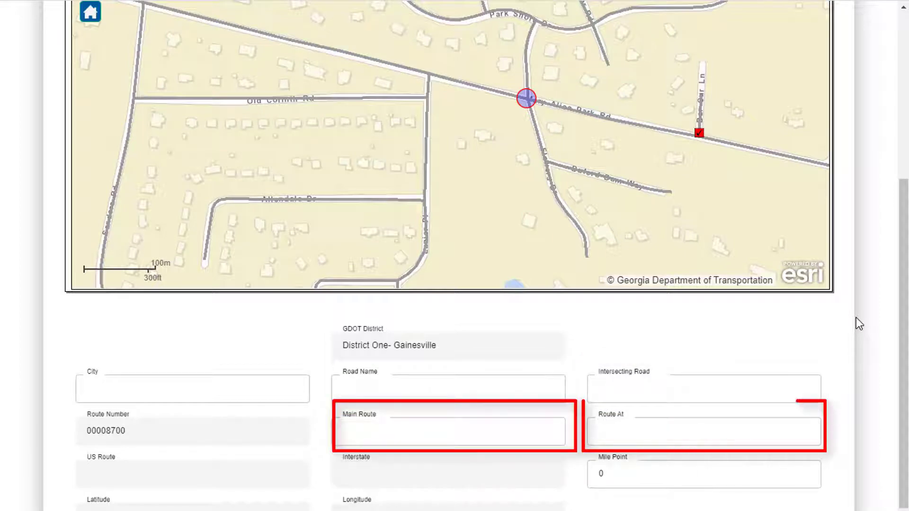
{"action": "scroll", "coordinate": [856, 317], "scroll_direction": "down", "scroll_amount": 2}
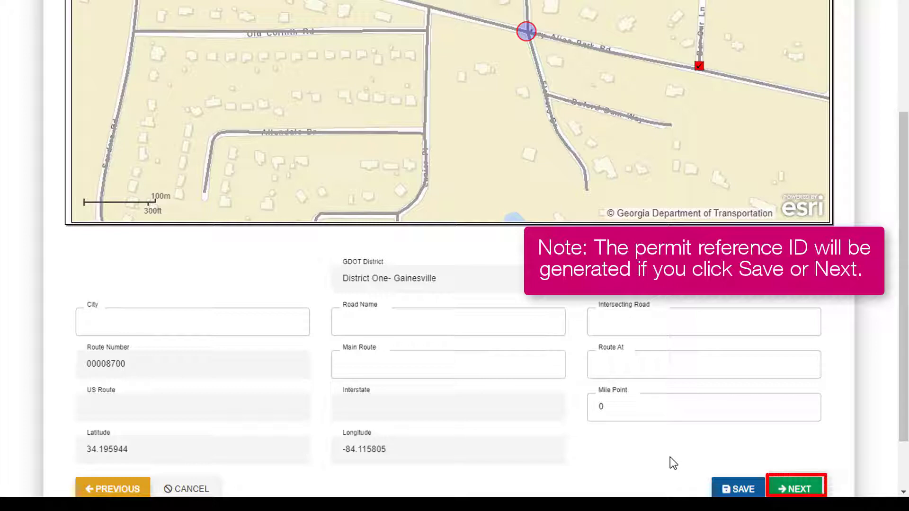
{"action": "scroll", "coordinate": [793, 438], "scroll_direction": "down", "scroll_amount": 2}
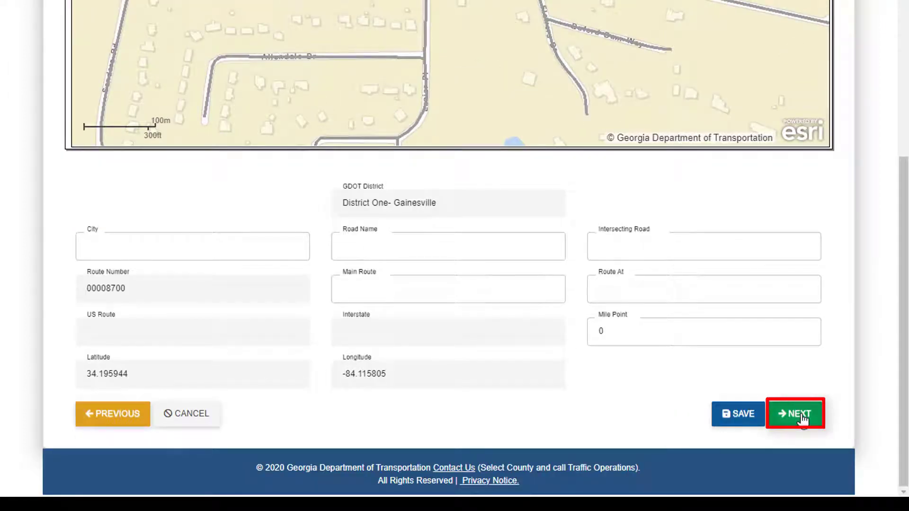
{"action": "left_click", "coordinate": [801, 417]}
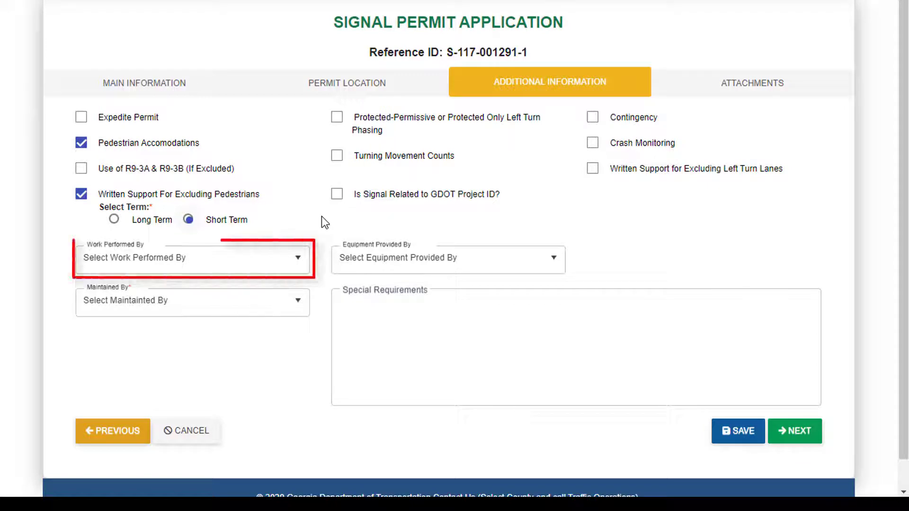
Set Work Performed By, Equipment Provided By and Maintained By each to Local Government.
{"action": "left_click", "coordinate": [298, 259]}
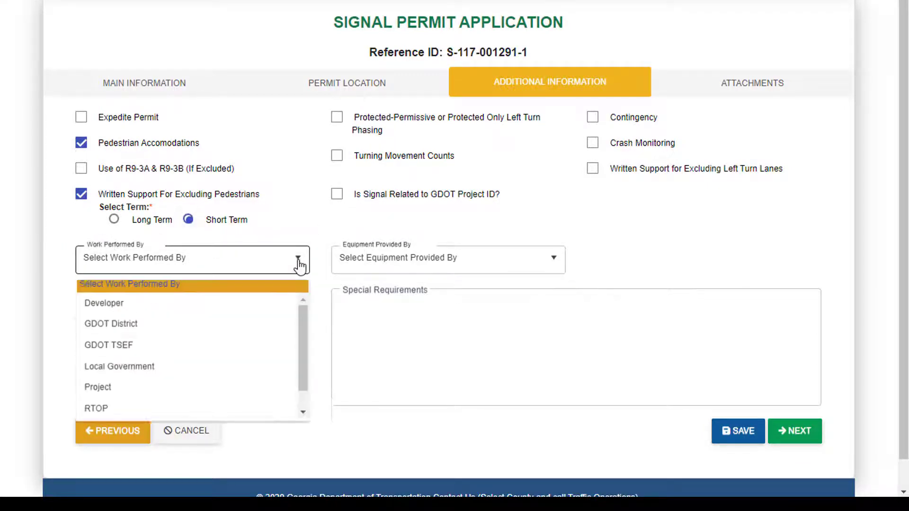
{"action": "left_click", "coordinate": [159, 374]}
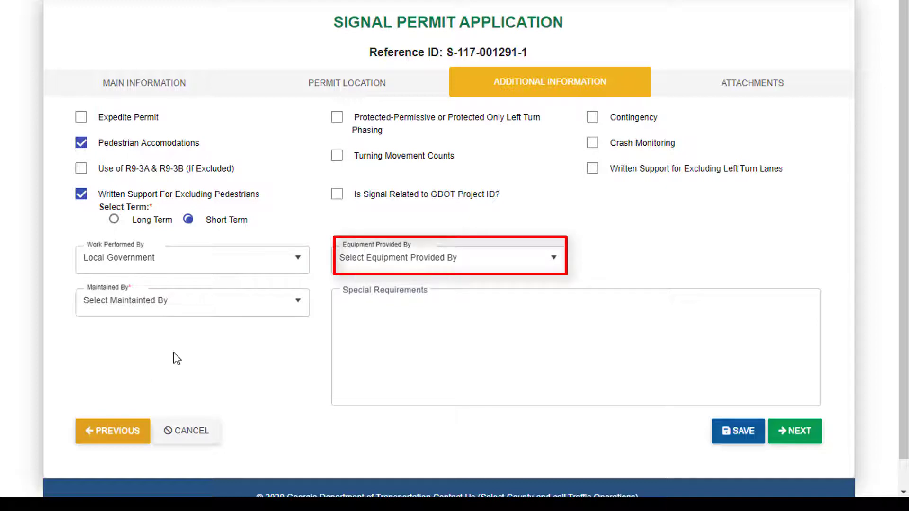
{"action": "left_click", "coordinate": [553, 261]}
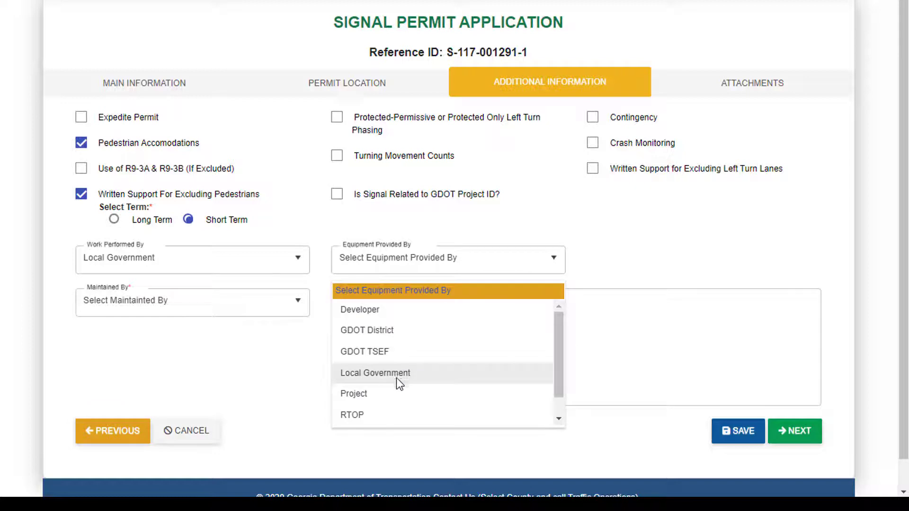
{"action": "left_click", "coordinate": [396, 378]}
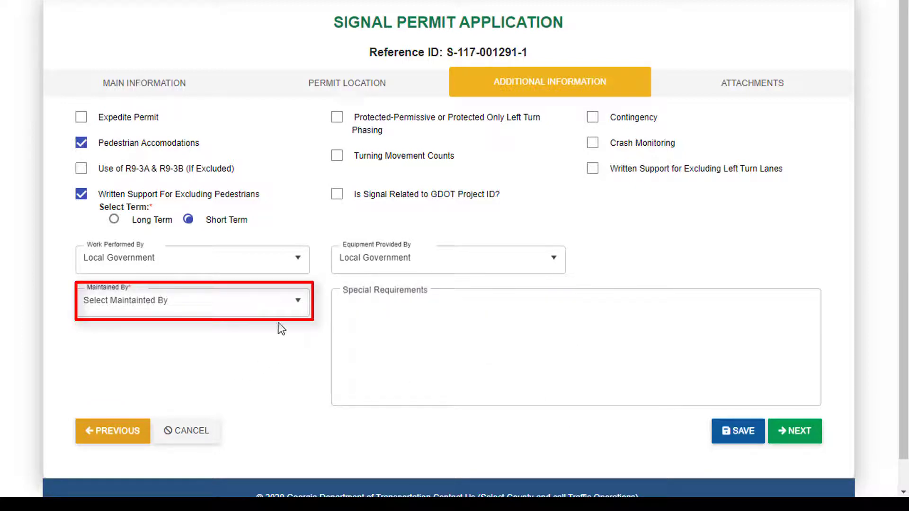
{"action": "left_click", "coordinate": [290, 309]}
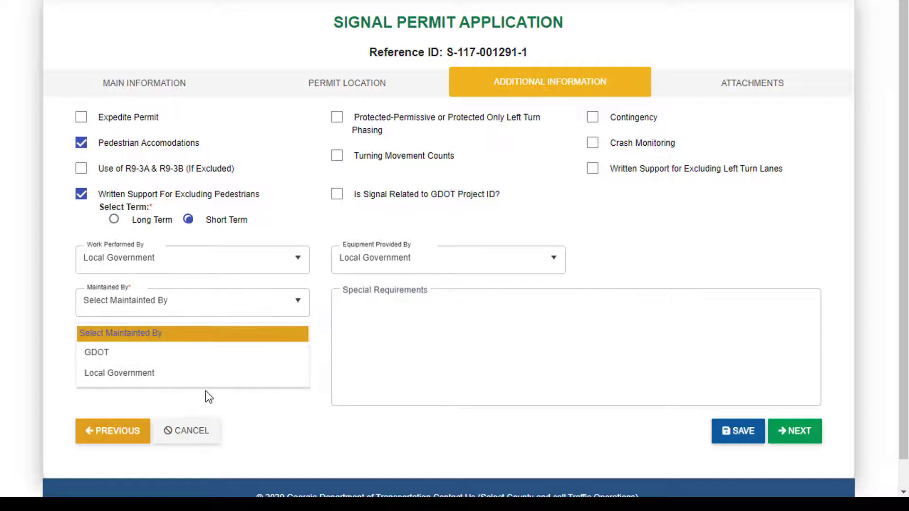
{"action": "left_click", "coordinate": [203, 378]}
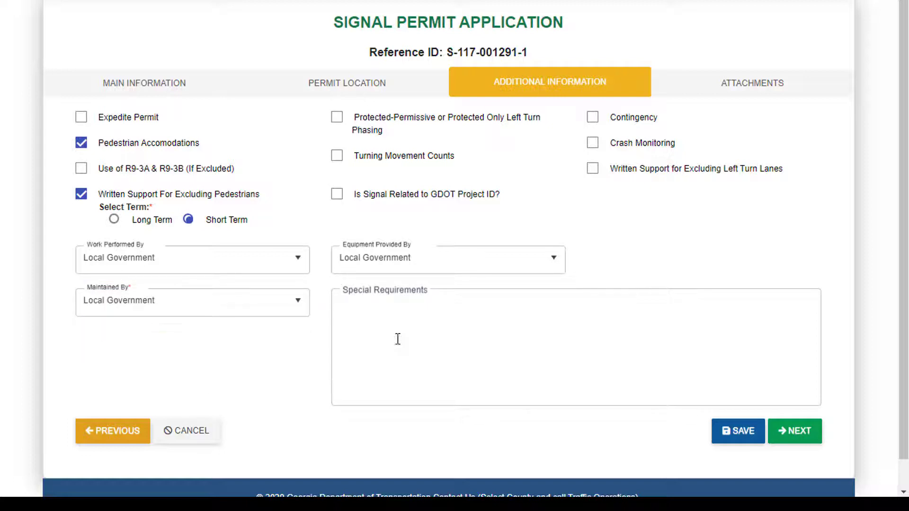
Enter "See attachments." as the special requirements and proceed to the attachments.
{"action": "left_click", "coordinate": [422, 315]}
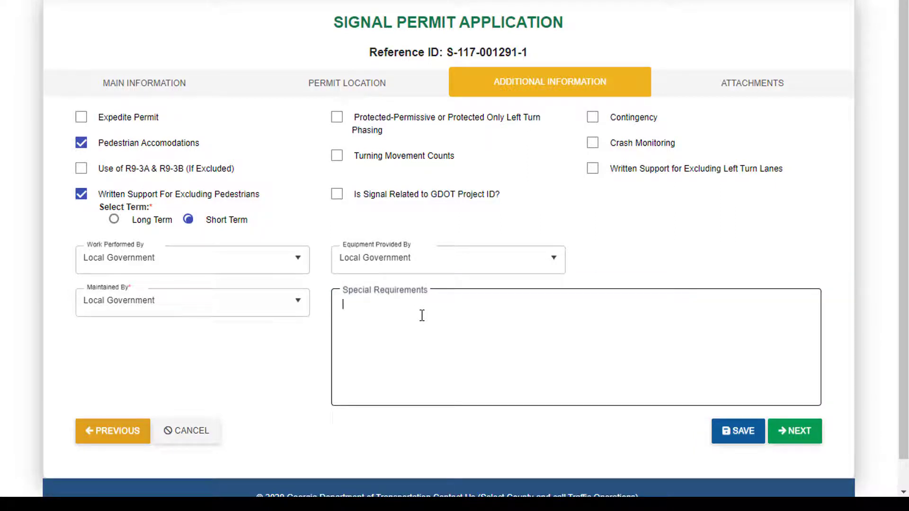
{"action": "type", "text": "See attachments."}
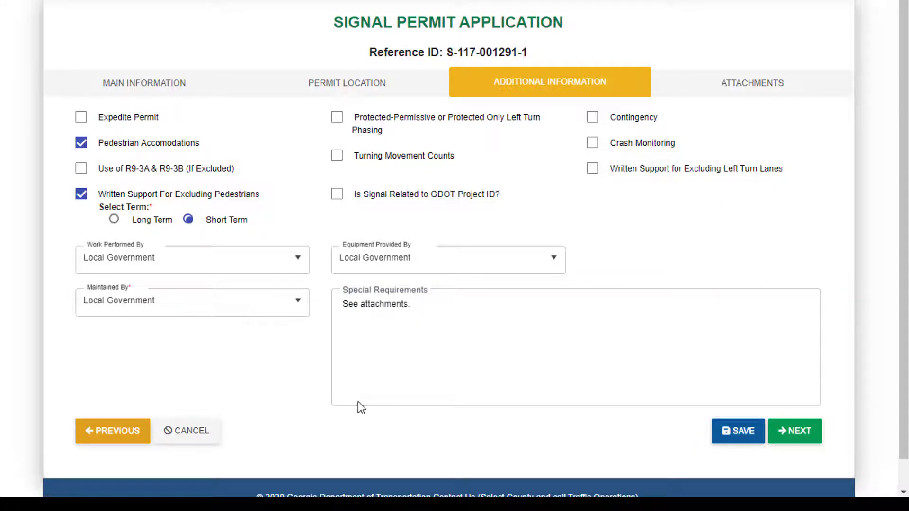
{"action": "left_click", "coordinate": [809, 439]}
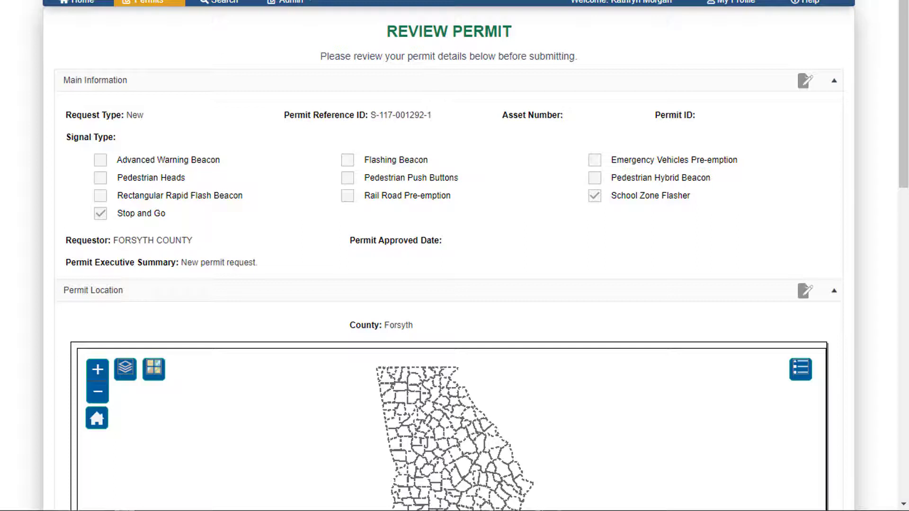
Review the permit's main information, location, additional information and attachments before submission.
{"action": "scroll", "coordinate": [455, 255], "scroll_direction": "down", "scroll_amount": 3}
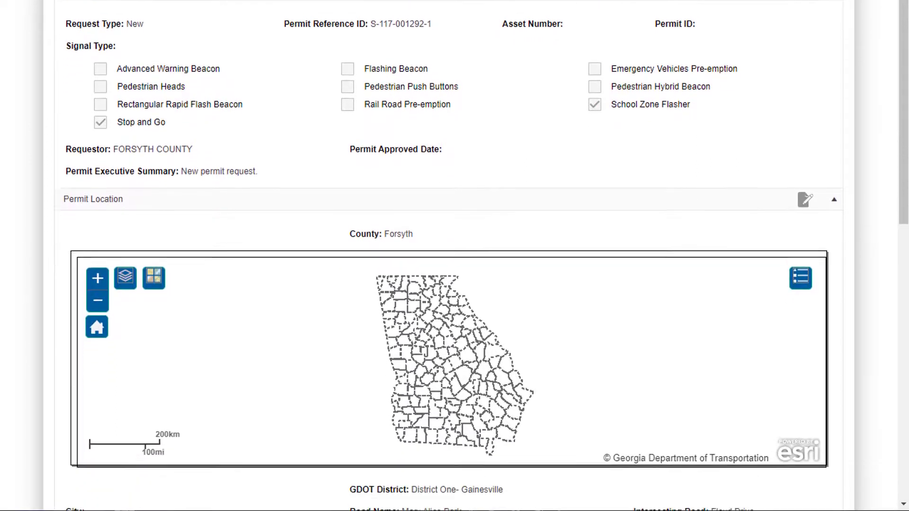
{"action": "scroll", "coordinate": [454, 255], "scroll_direction": "down", "scroll_amount": 2}
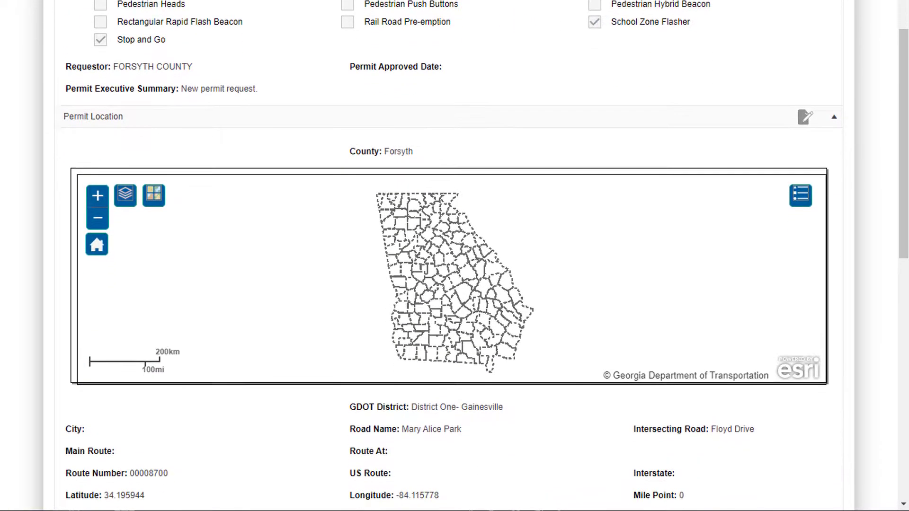
{"action": "scroll", "coordinate": [454, 256], "scroll_direction": "down", "scroll_amount": 8}
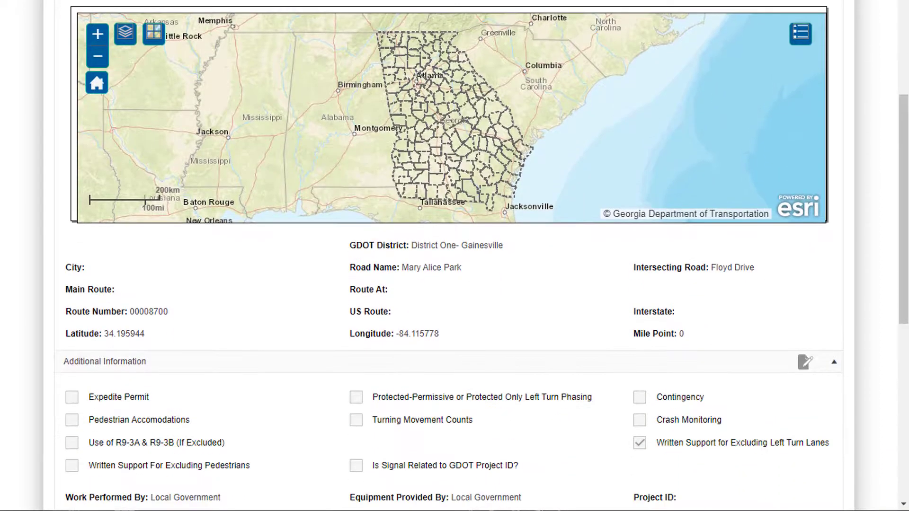
{"action": "scroll", "coordinate": [454, 255], "scroll_direction": "down", "scroll_amount": 5}
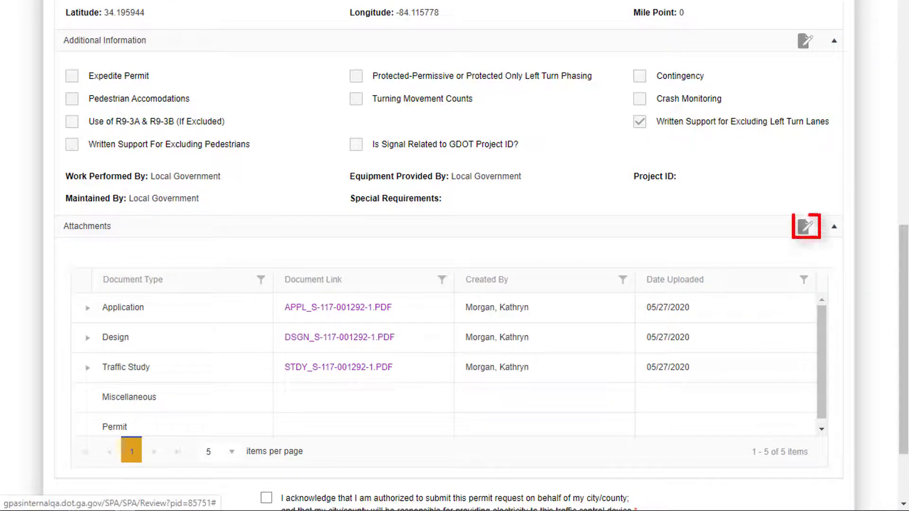
{"action": "left_click", "coordinate": [805, 226]}
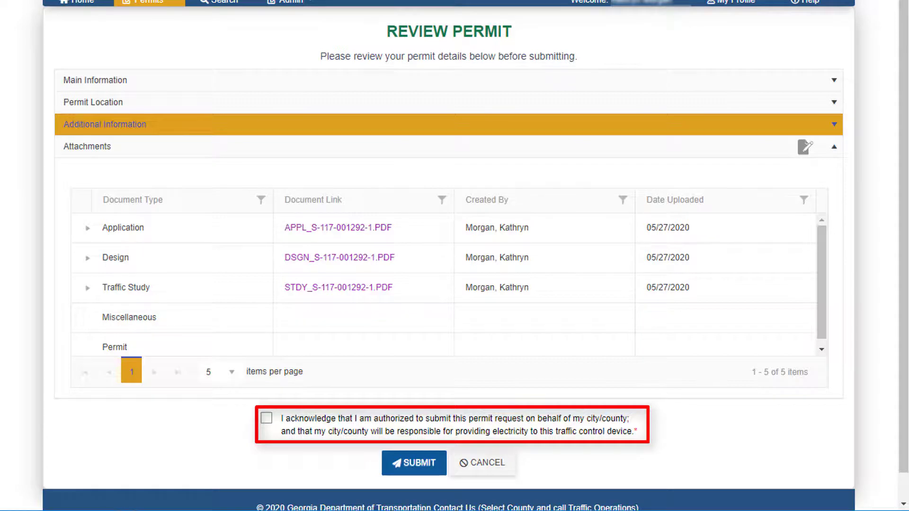
Acknowledge the authorization and electricity responsibility statement and submit the permit application.
{"action": "left_click", "coordinate": [266, 418]}
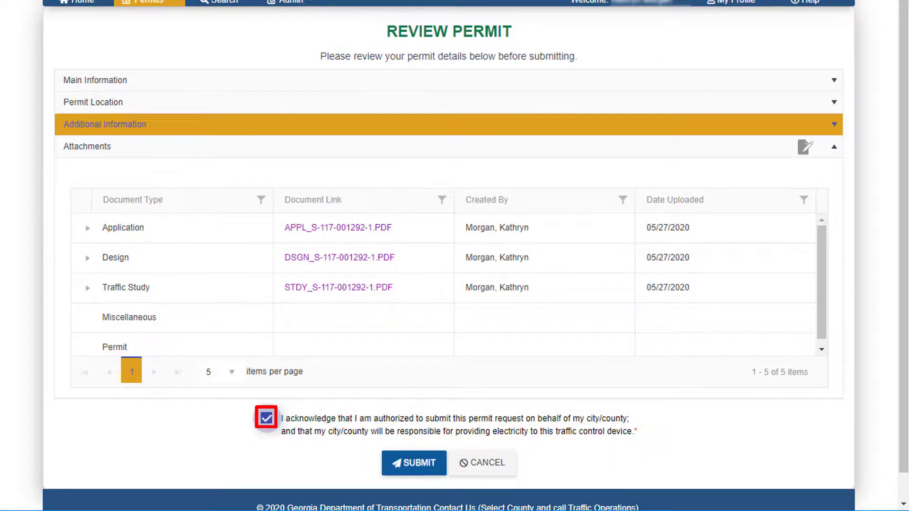
{"action": "left_click", "coordinate": [414, 463]}
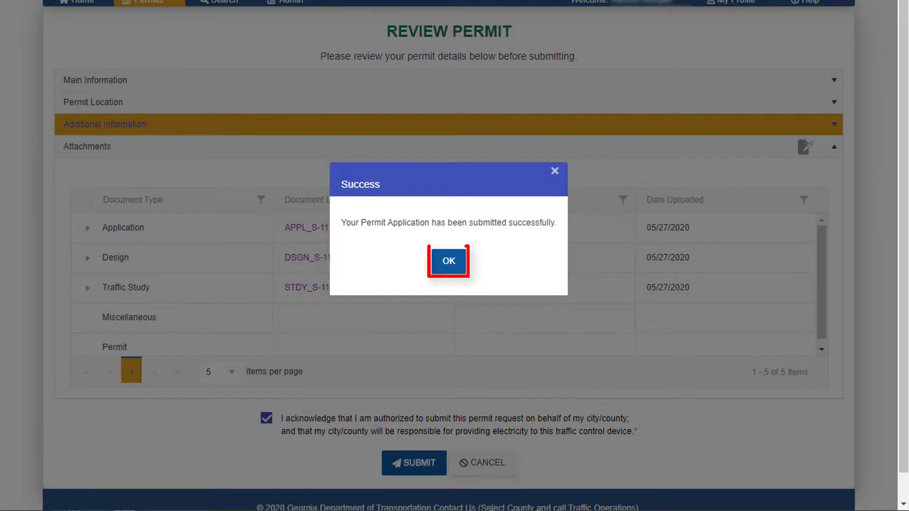
{"action": "key", "text": "Return"}
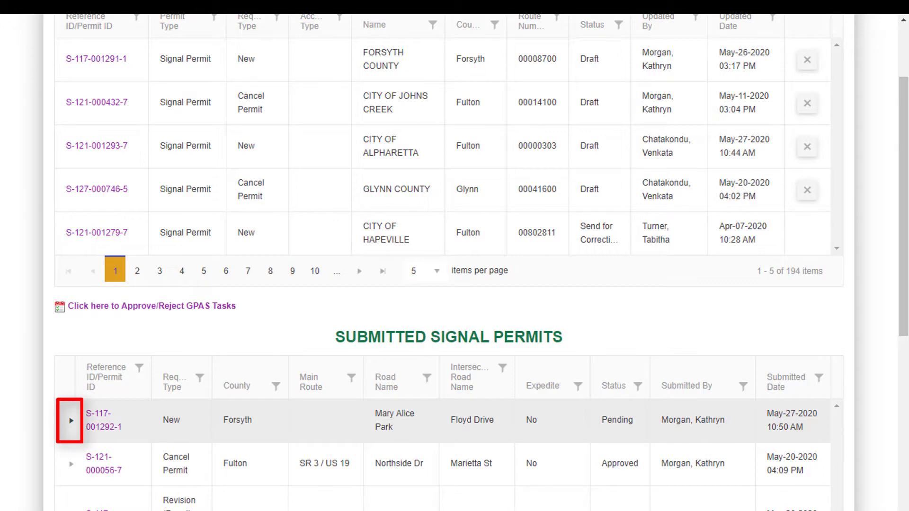
Expand the new Forsyth permit for Mary Alice Park and Floyd Drive among the submitted signal permits to view its status history.
{"action": "left_click", "coordinate": [71, 421]}
{"action": "scroll", "coordinate": [445, 331], "scroll_direction": "down", "scroll_amount": 3}
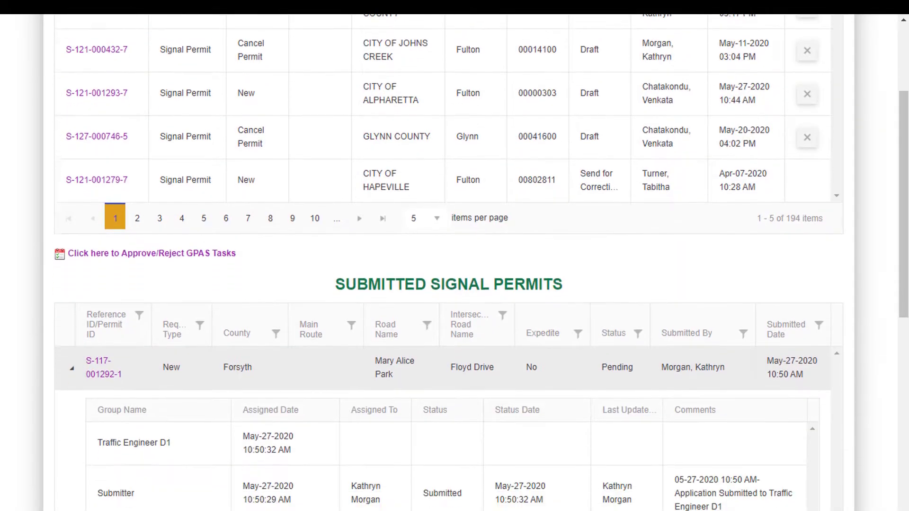